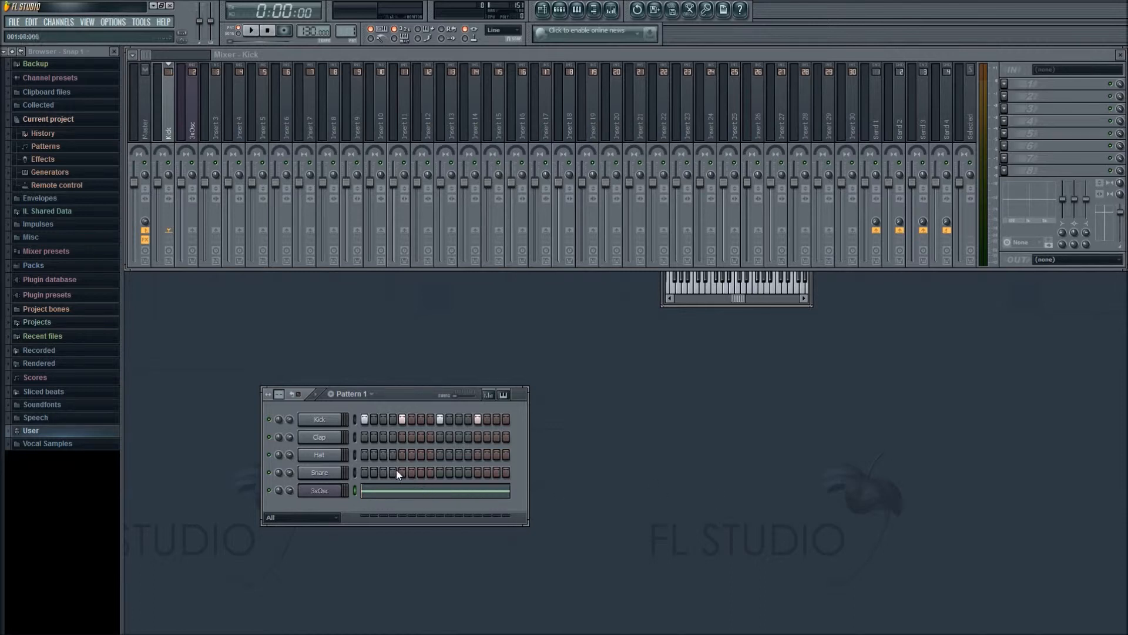
# Play the kick and 3xOsc pattern, then inspect the 3xOsc channel settings
pyautogui.press('space')
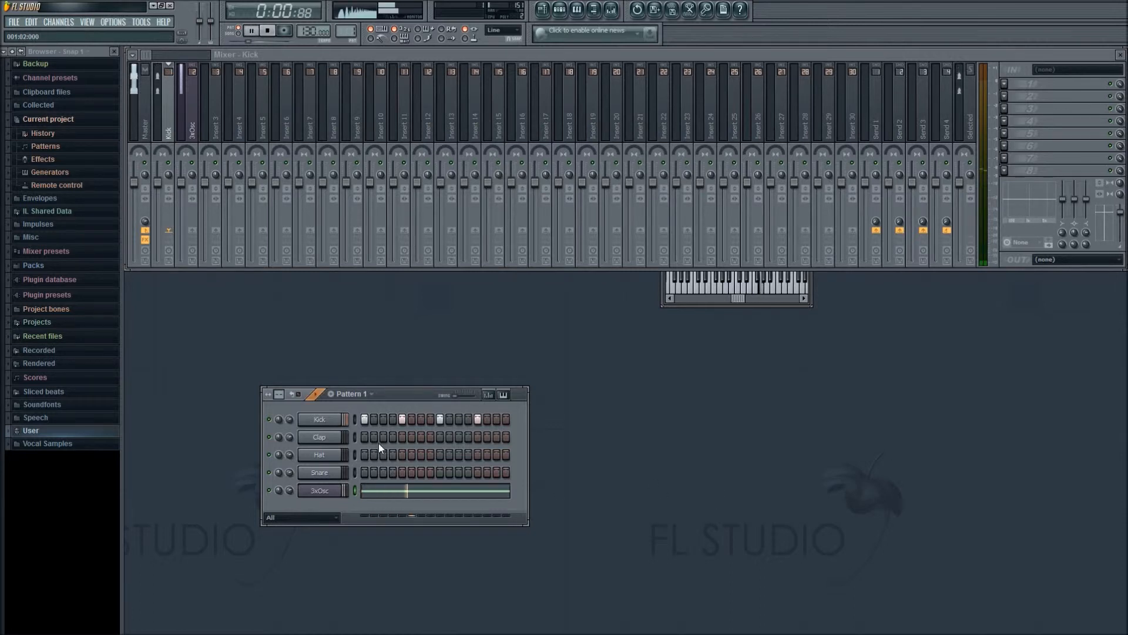
pyautogui.press('space')
pyautogui.click(334, 493)
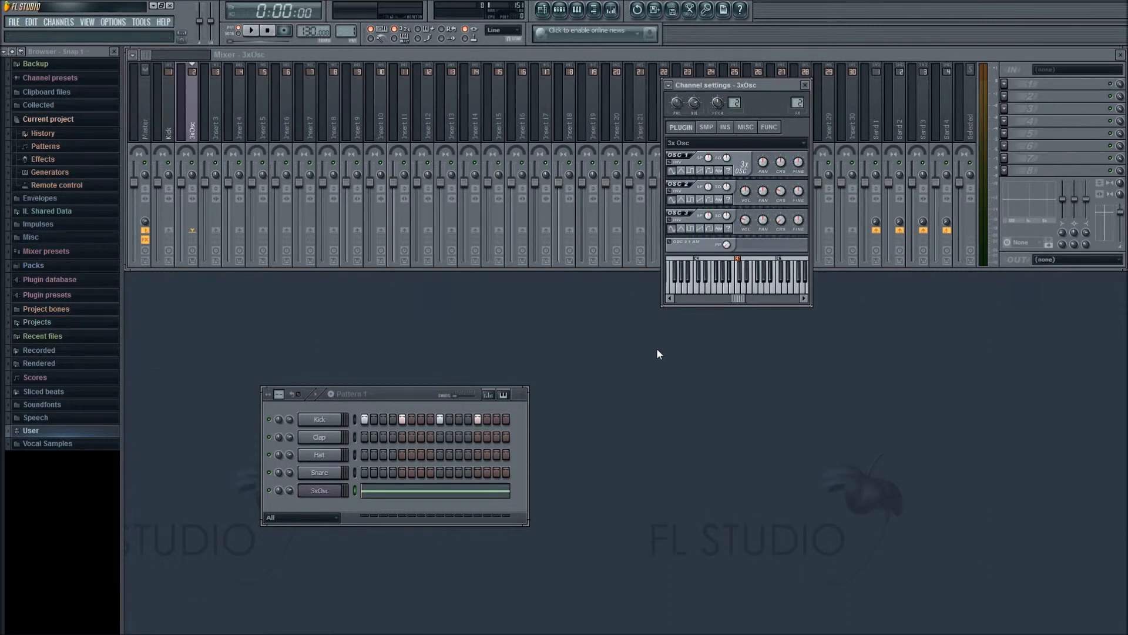
pyautogui.click(396, 388)
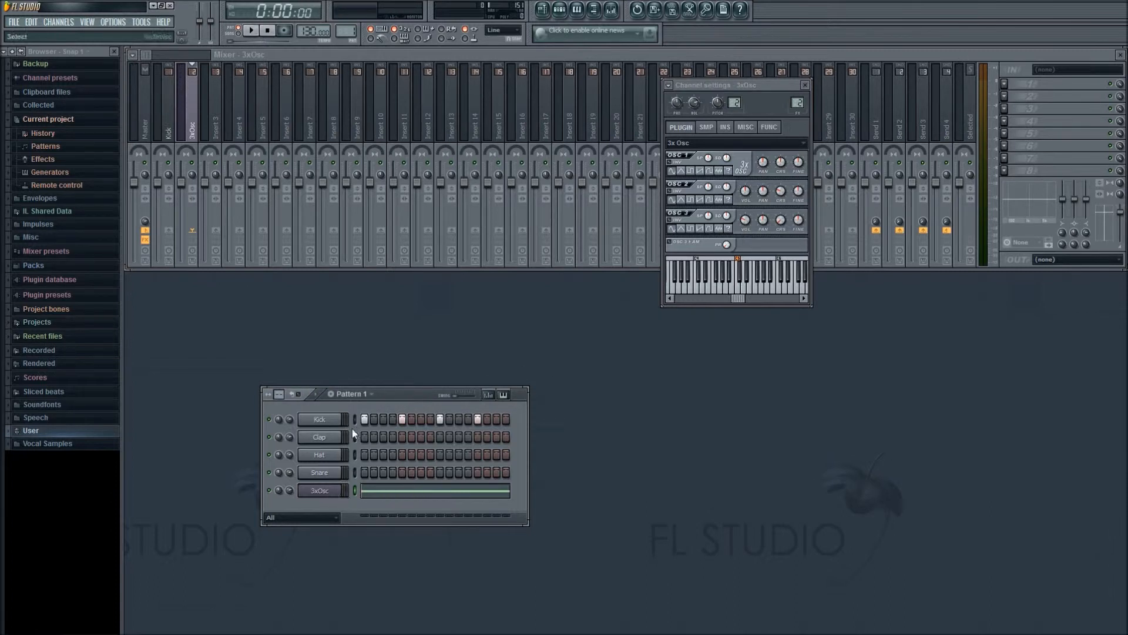
# Sidechain the Kick mixer track to the 3xOsc track
pyautogui.click(171, 118)
pyautogui.click(170, 119)
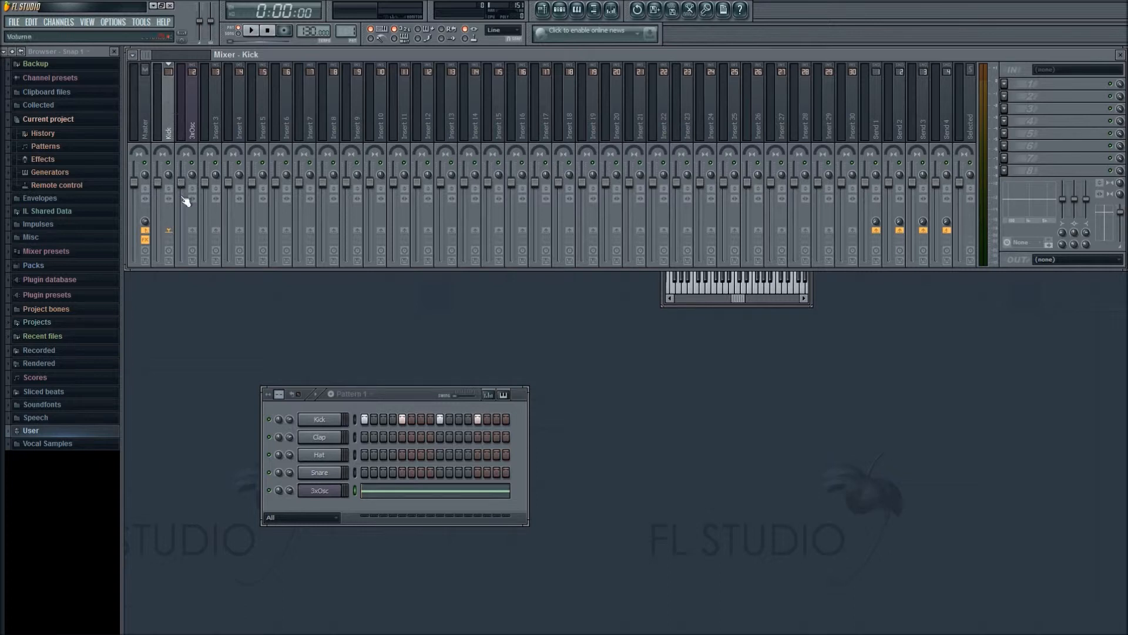
pyautogui.rightClick(193, 230)
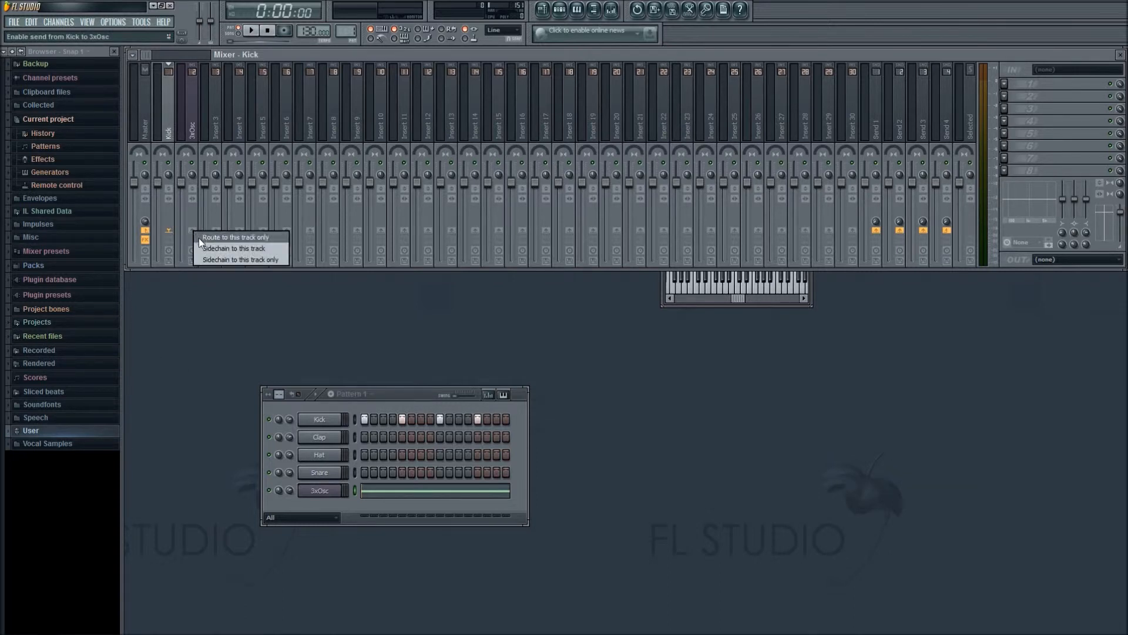
pyautogui.click(216, 249)
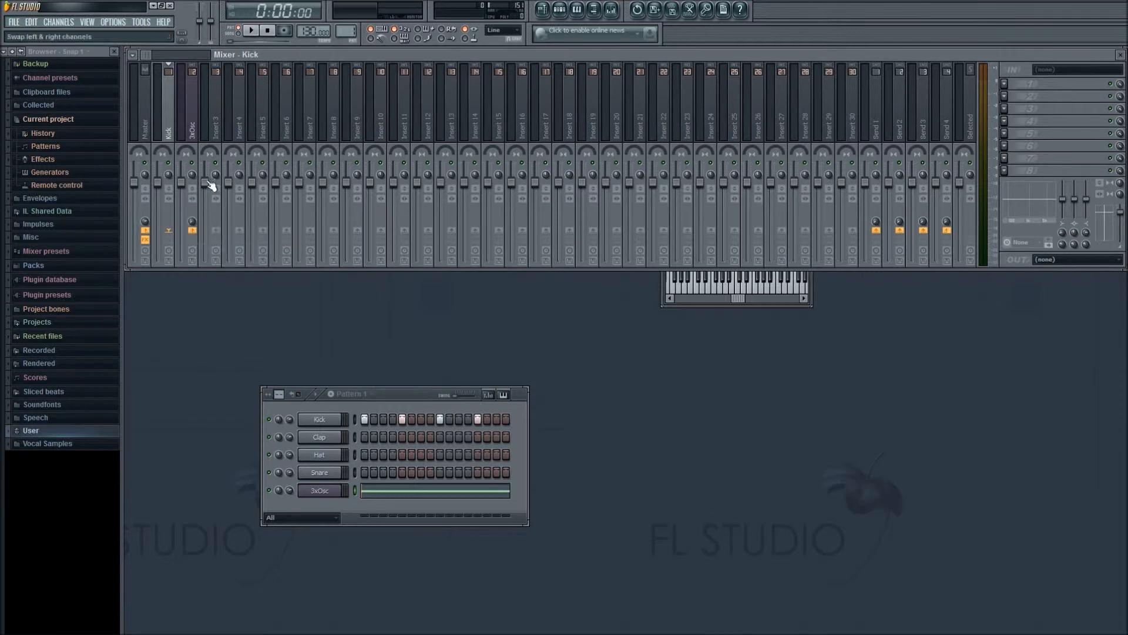
# Load Fruity Limiter into effect slot 8 of the 3xOsc mixer track and move its window clear of the step patterns
pyautogui.click(191, 124)
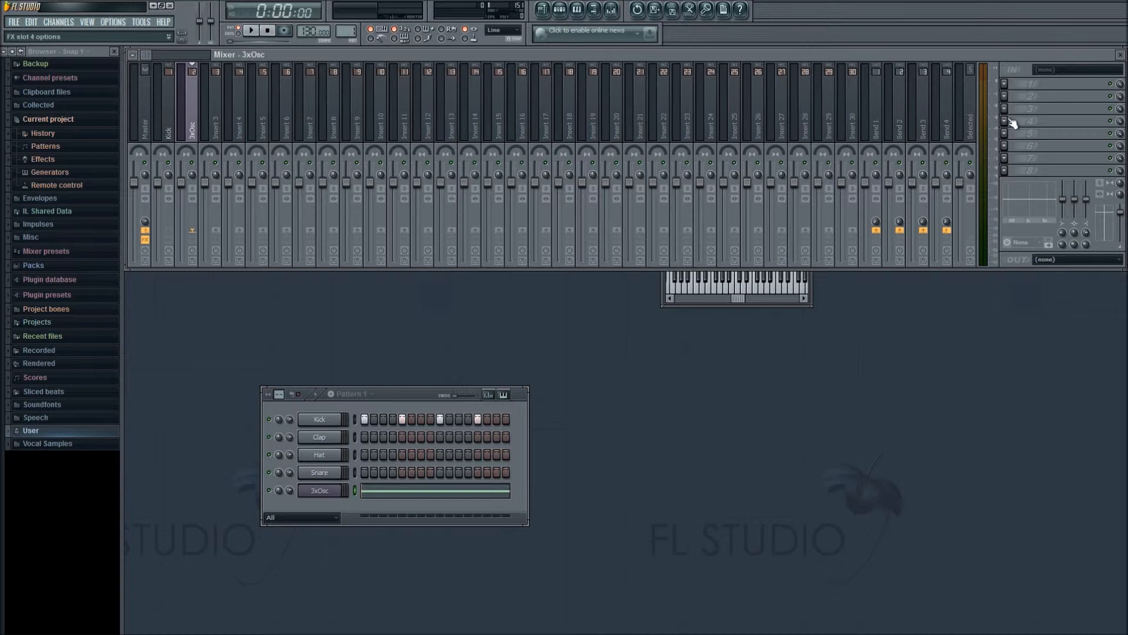
pyautogui.click(1004, 172)
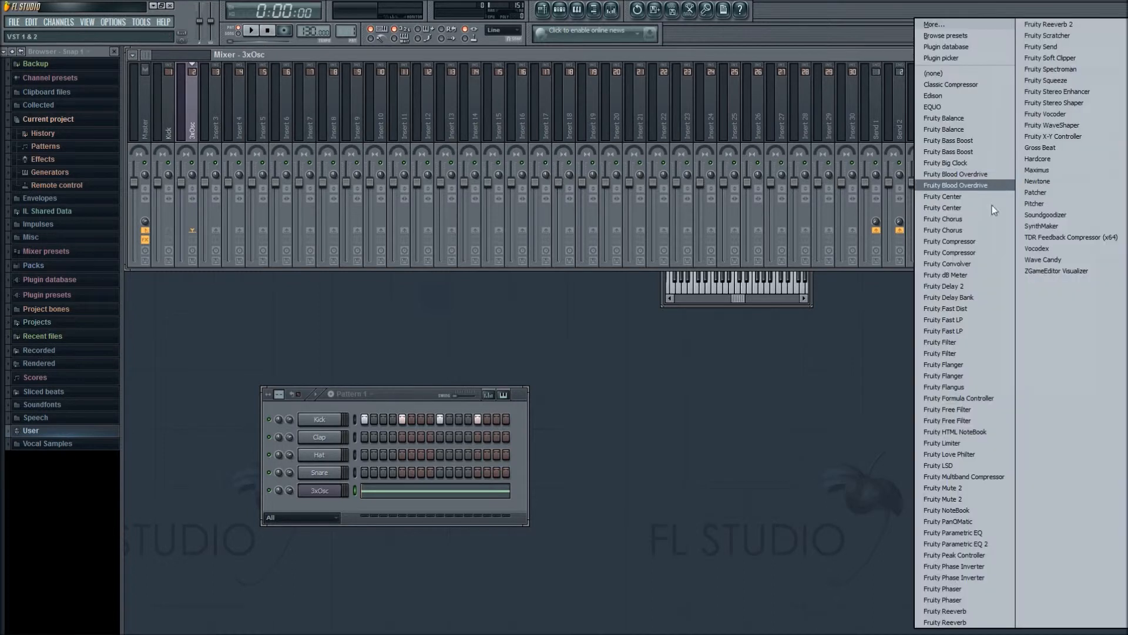
pyautogui.click(953, 446)
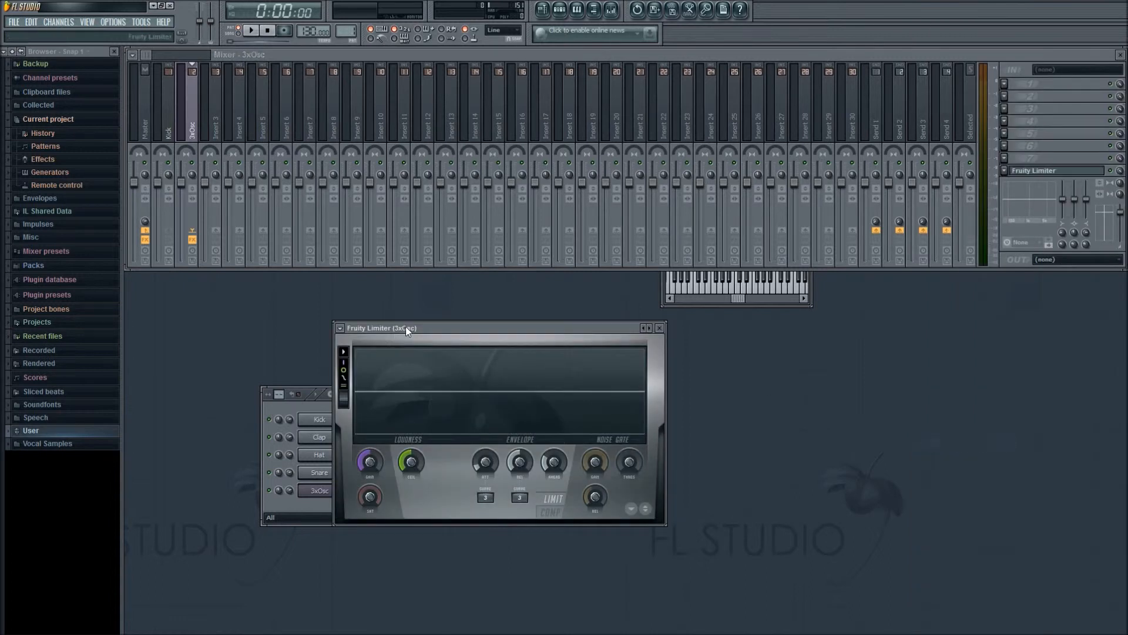
pyautogui.moveTo(428, 328); pyautogui.dragTo(510, 319)
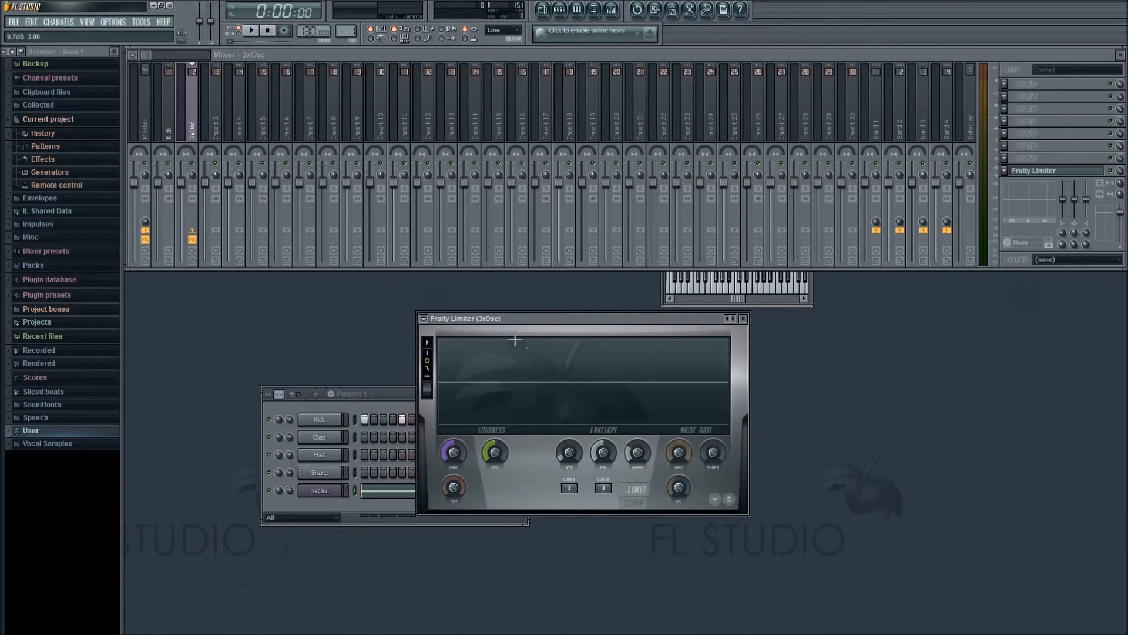
# Audition the pattern through Fruity Limiter, switch it to compressor mode and adjust the threshold and knee
pyautogui.press('space')
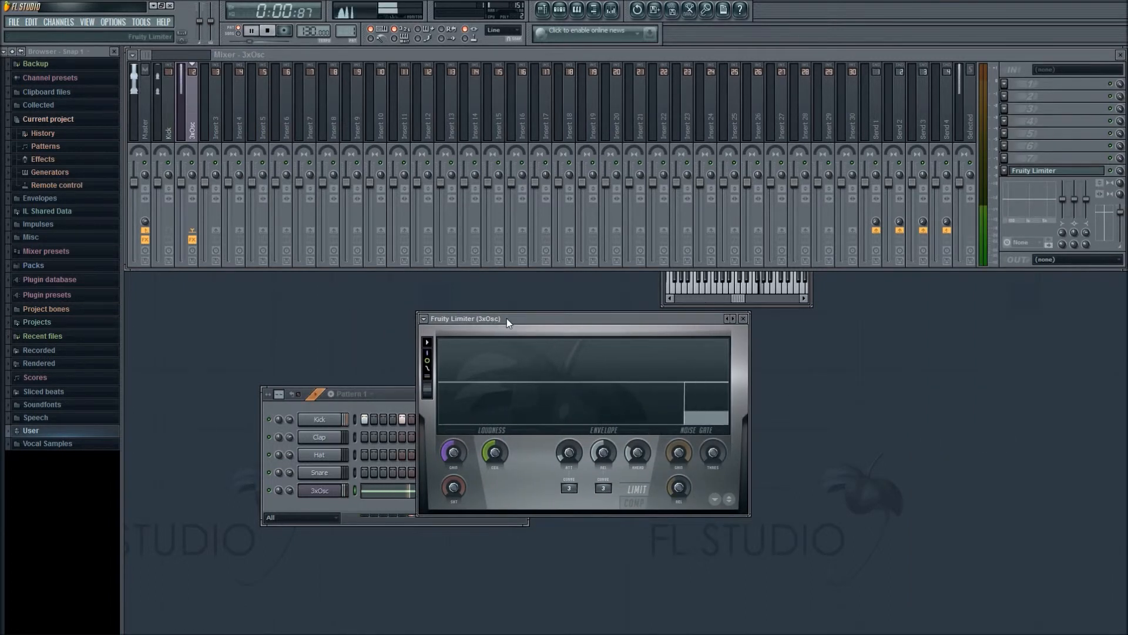
pyautogui.press('space')
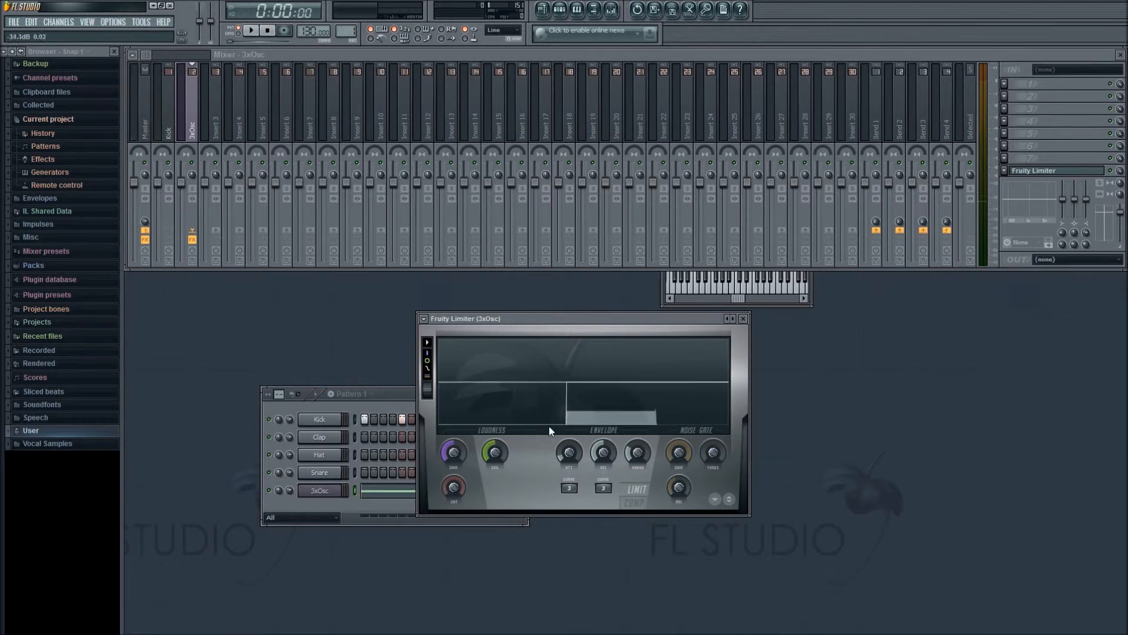
pyautogui.click(634, 503)
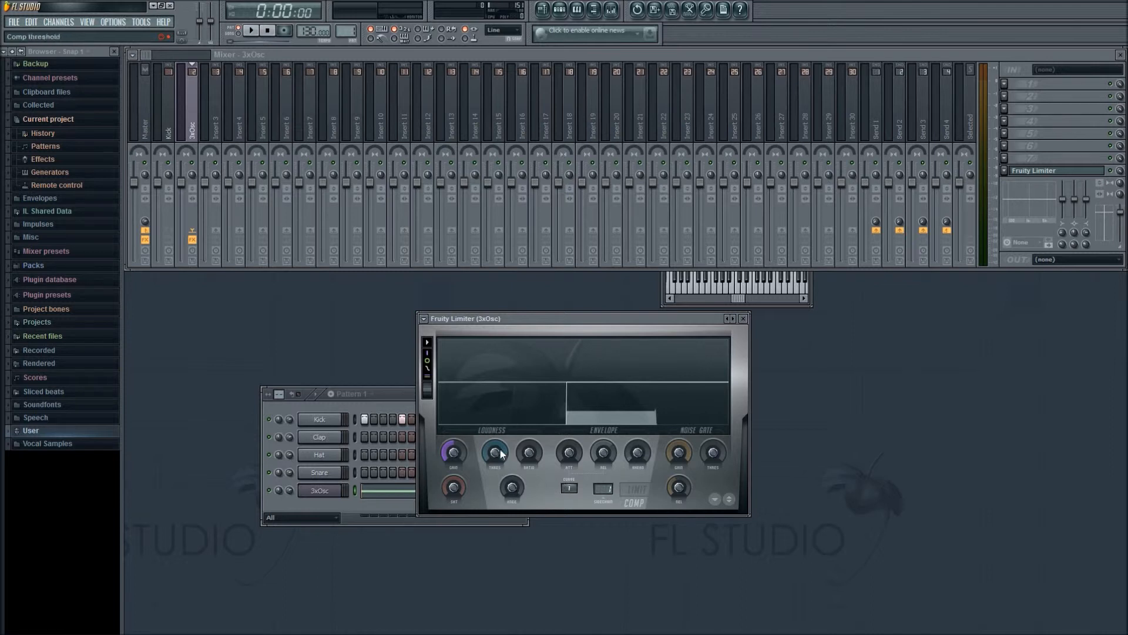
pyautogui.moveTo(501, 454); pyautogui.dragTo(526, 437)
pyautogui.click(511, 488)
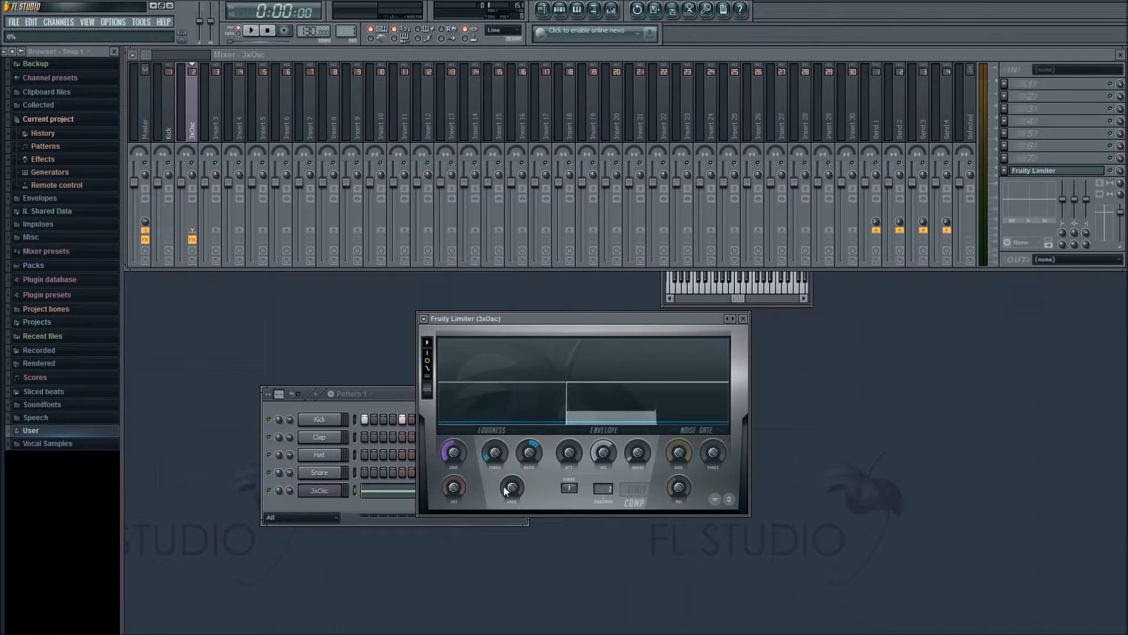
# Set the compressor ratio to 1.6:1 while auditioning the ducking on the 3xOsc track
pyautogui.press('space')
pyautogui.click(528, 451)
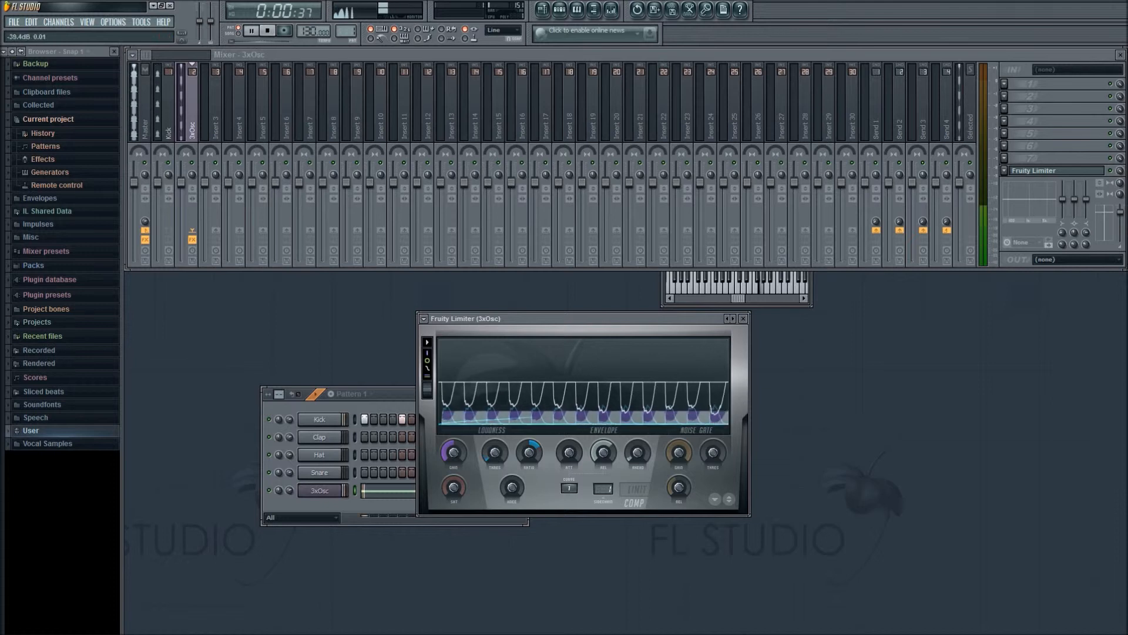
pyautogui.moveTo(527, 443); pyautogui.dragTo(527, 453)
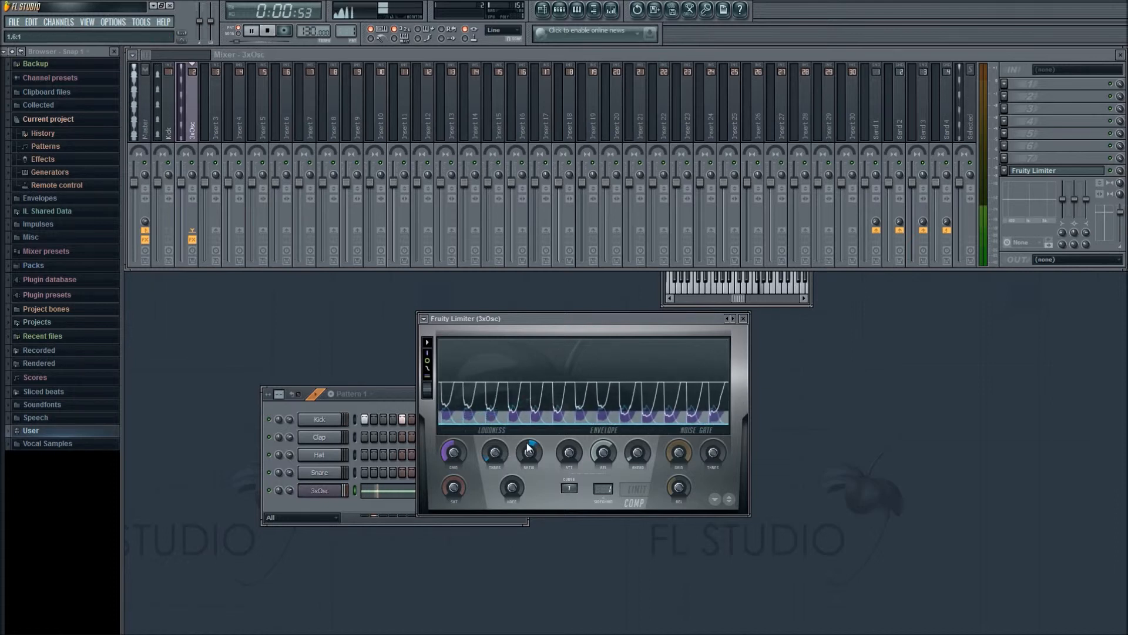
pyautogui.press('space')
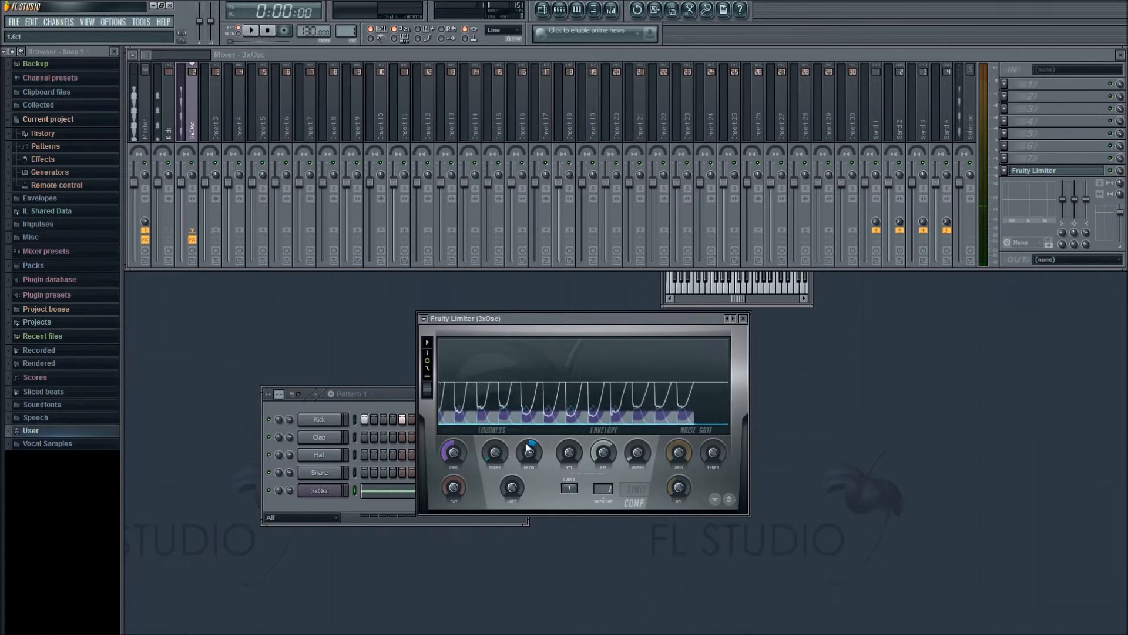
# Pause the limiter graph and adjust the compressor's threshold, knee and sidechain input
pyautogui.click(642, 382)
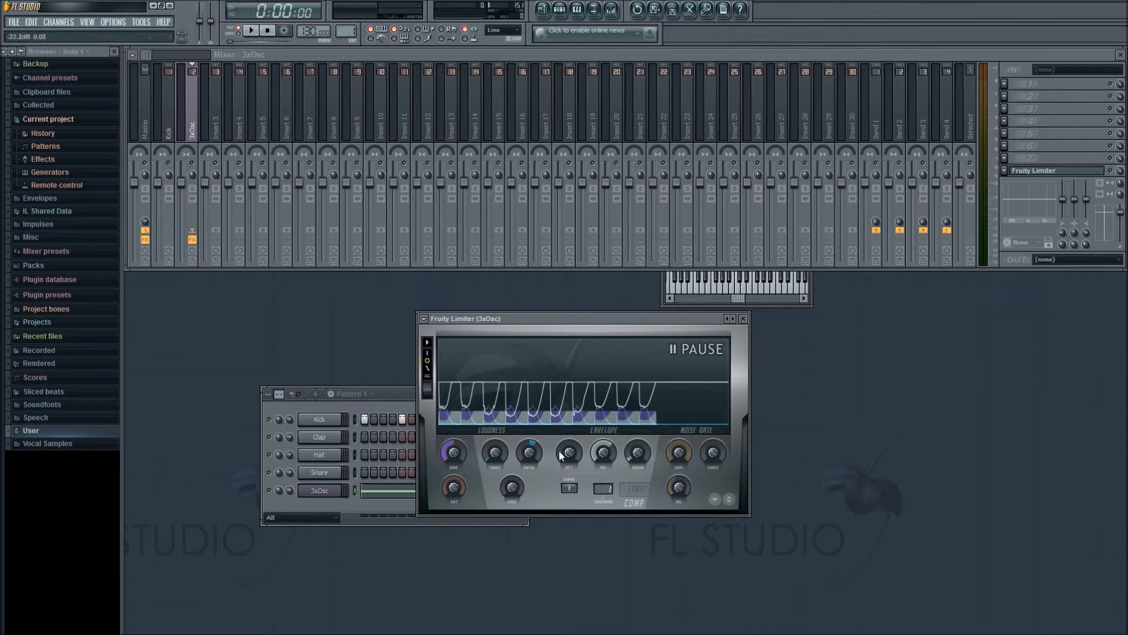
pyautogui.moveTo(504, 453); pyautogui.dragTo(528, 446)
pyautogui.moveTo(512, 487)
pyautogui.mouseDown()
pyautogui.moveTo(512, 470)
pyautogui.moveTo(511, 480)
pyautogui.mouseUp()
pyautogui.click(606, 490)
pyautogui.click(575, 502)
# Adjust the compressor envelope's release, attack and sustain
pyautogui.moveTo(606, 449); pyautogui.dragTo(607, 434)
pyautogui.moveTo(569, 456); pyautogui.dragTo(569, 470)
pyautogui.moveTo(628, 448); pyautogui.dragTo(627, 455)
# Set the compressor release to about 187 ms, audition the pattern and resume the paused limiter graph
pyautogui.moveTo(603, 452); pyautogui.dragTo(604, 438)
pyautogui.press('space')
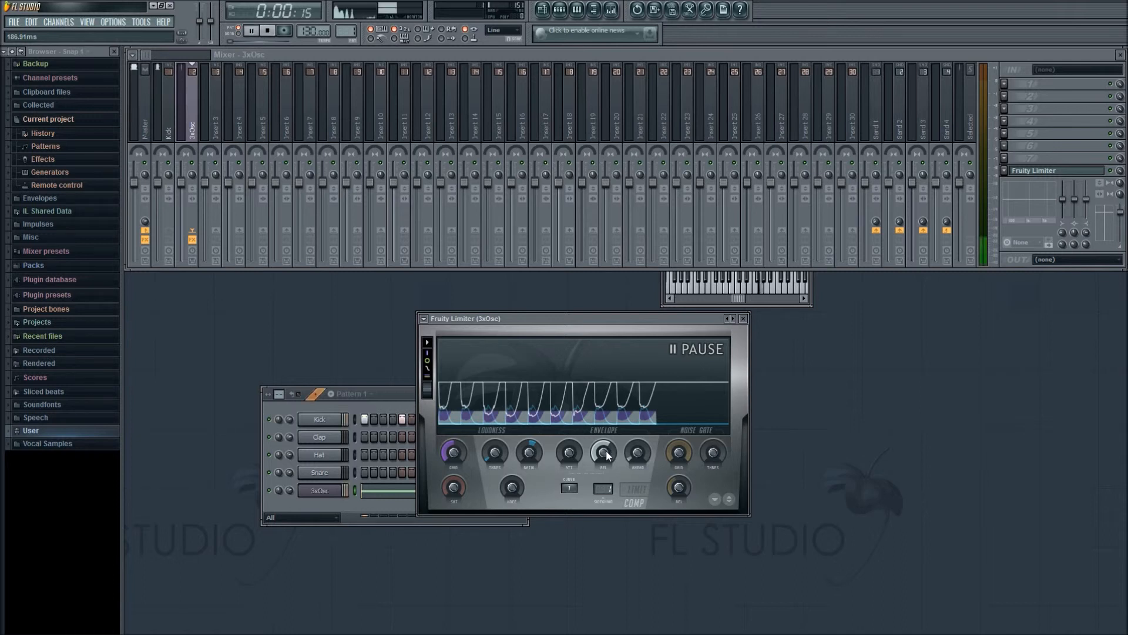
pyautogui.moveTo(605, 449); pyautogui.dragTo(605, 452)
pyautogui.press('space')
pyautogui.click(682, 345)
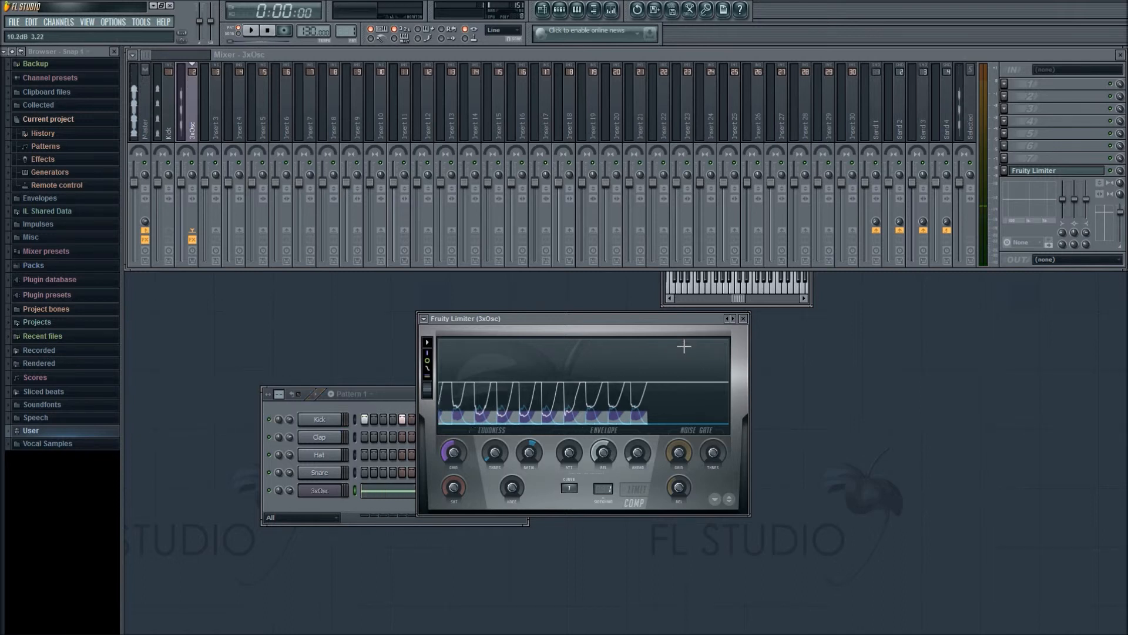
# Shorten the compressor release, audition the ducking on the 3xOsc sound and close Fruity Limiter
pyautogui.moveTo(603, 453)
pyautogui.mouseDown()
pyautogui.moveTo(602, 494)
pyautogui.moveTo(603, 446)
pyautogui.moveTo(603, 458)
pyautogui.mouseUp()
pyautogui.press('space')
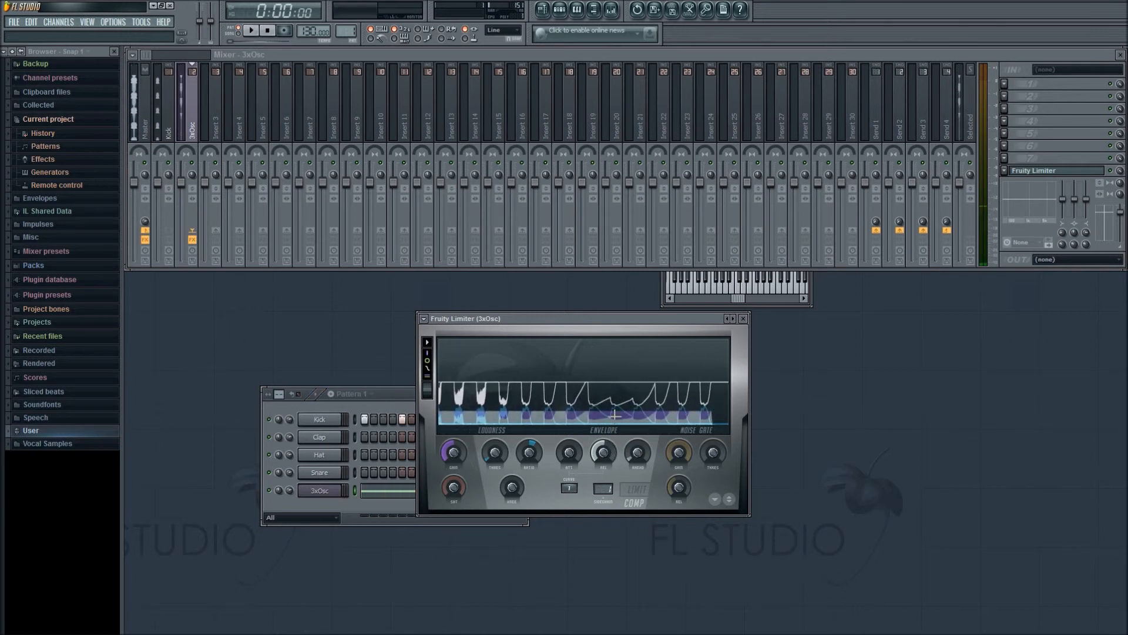
pyautogui.press('space')
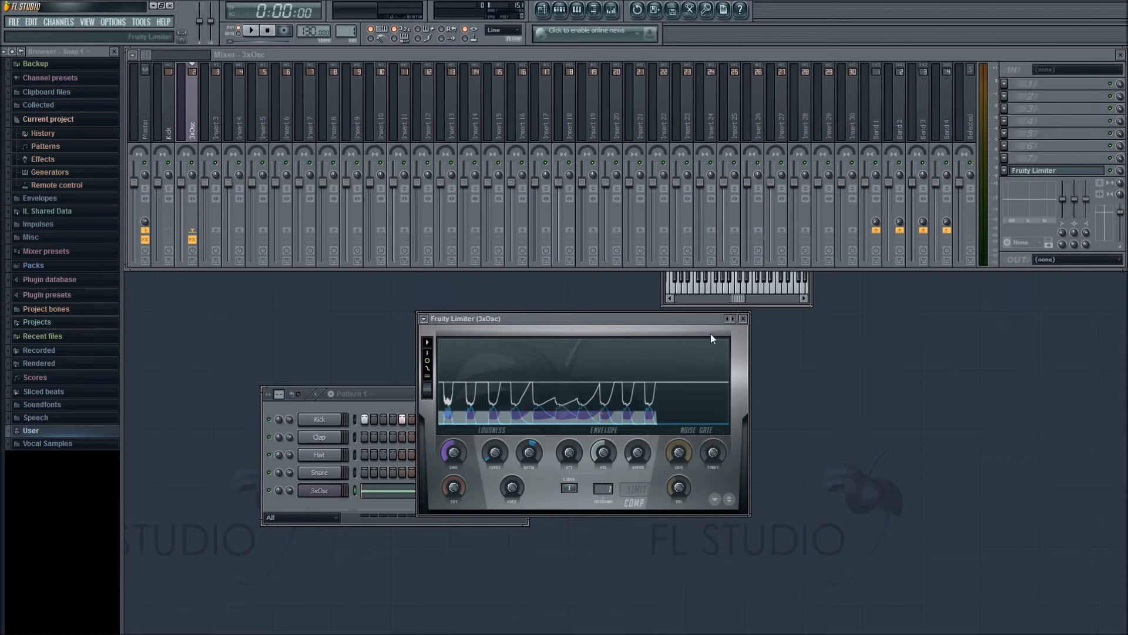
pyautogui.click(743, 318)
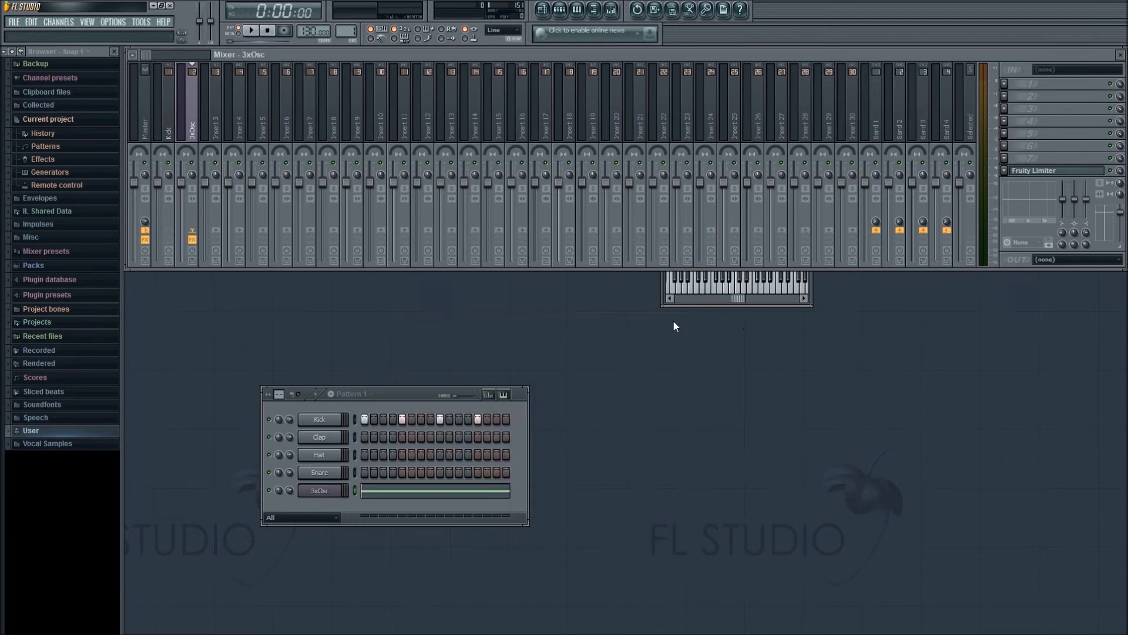